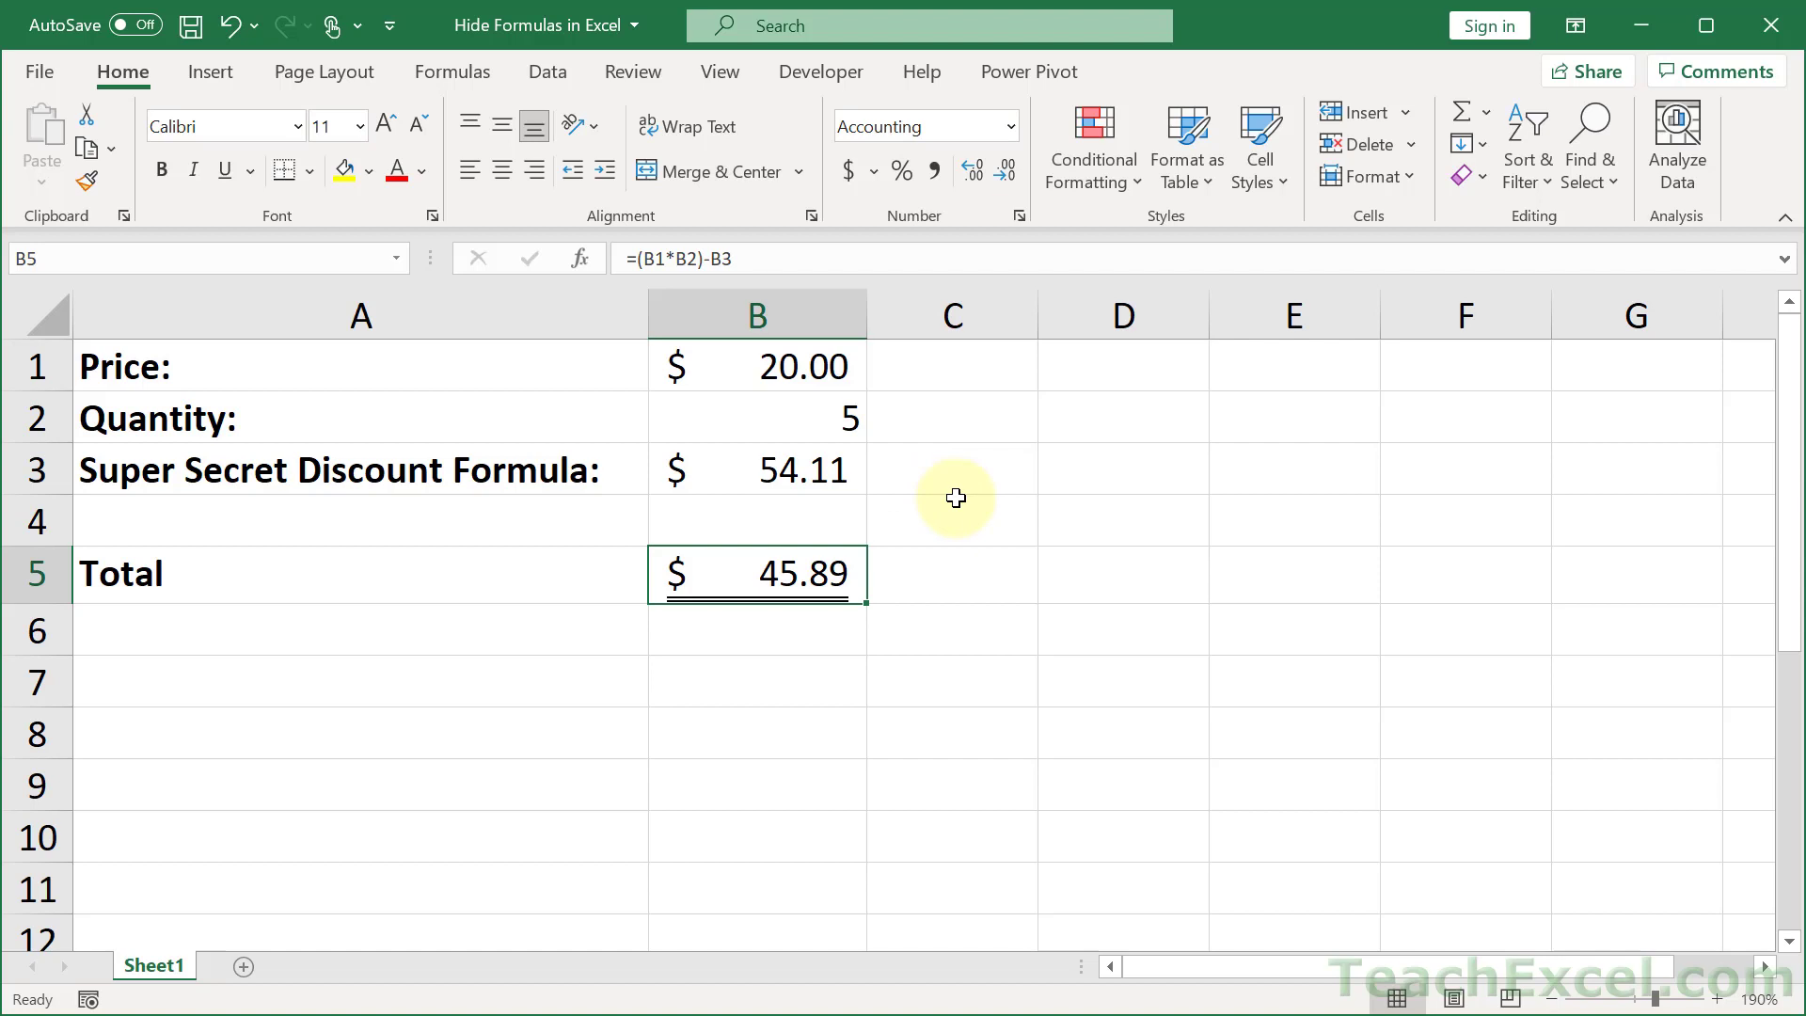
- Recalculate the sheet with F9, refreshing the discount to 91.58 and the total to 8.42
key("F9")
key("F9")
key("F9")
key("F9")
key("F9")
key("F9")
key("F9")
key("F9")
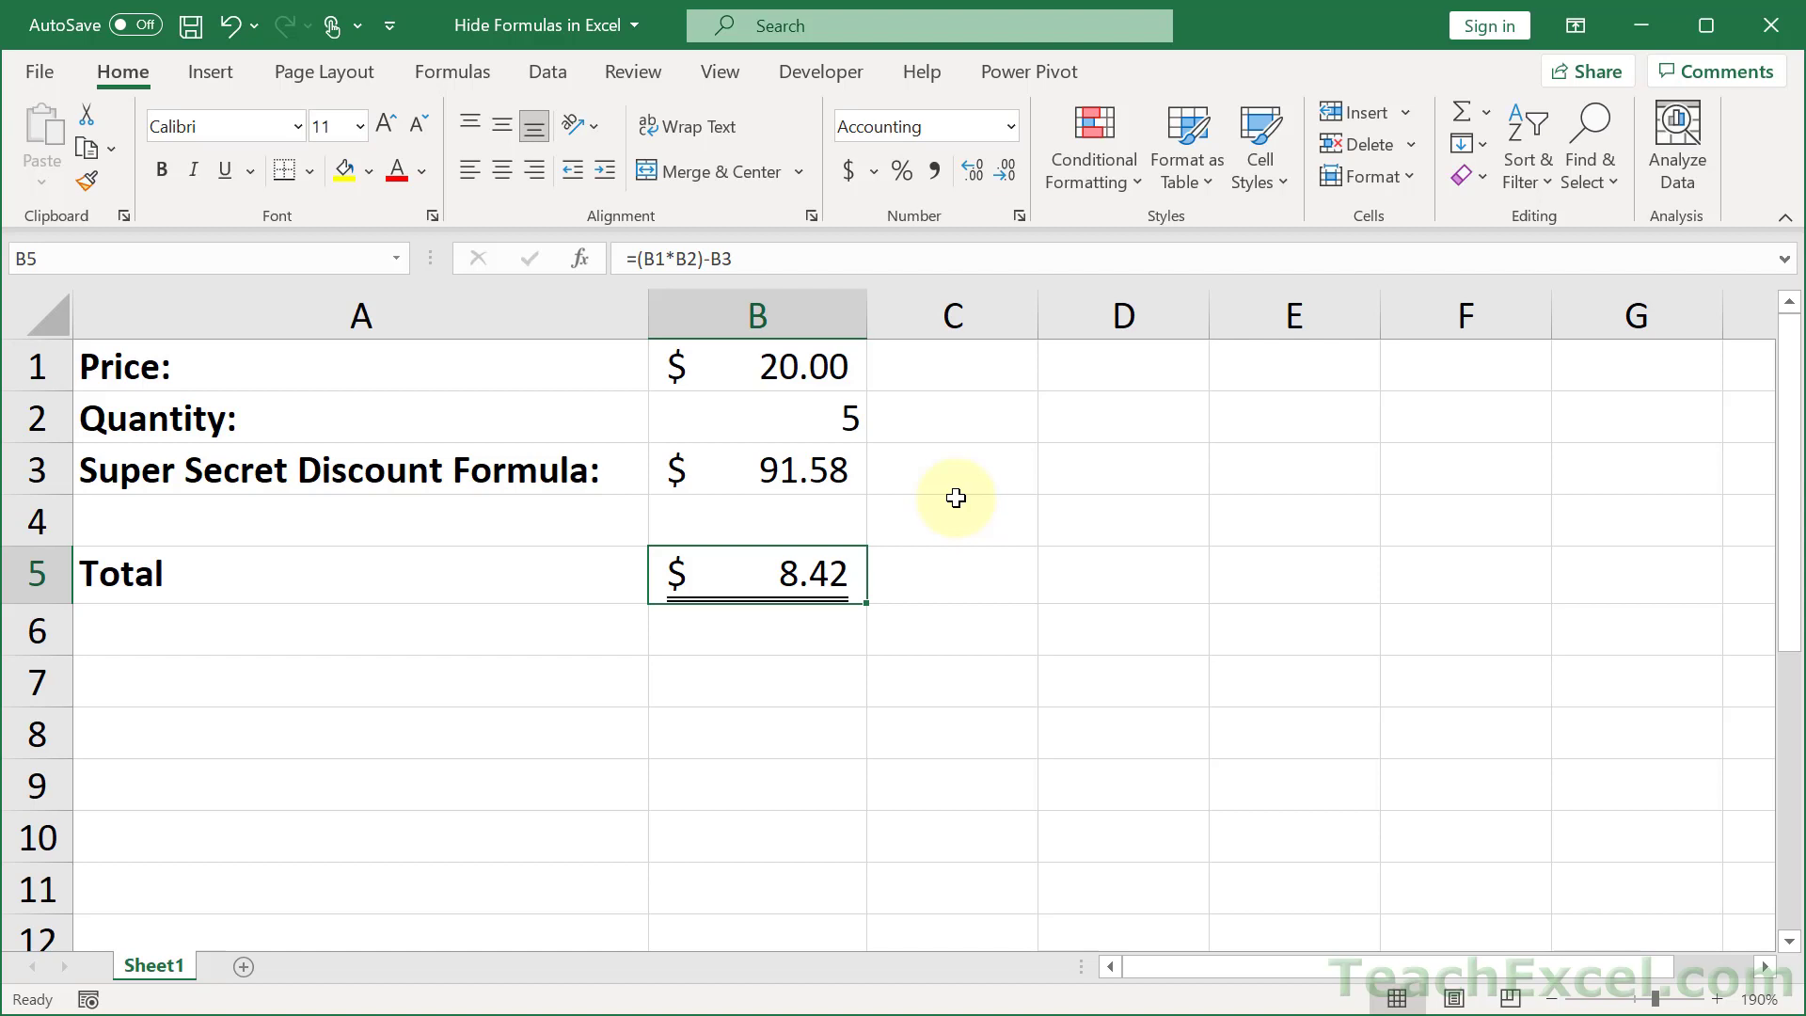
- Turn on the Hidden protection option for cell B3 in Format Cells
right_click(750, 475)
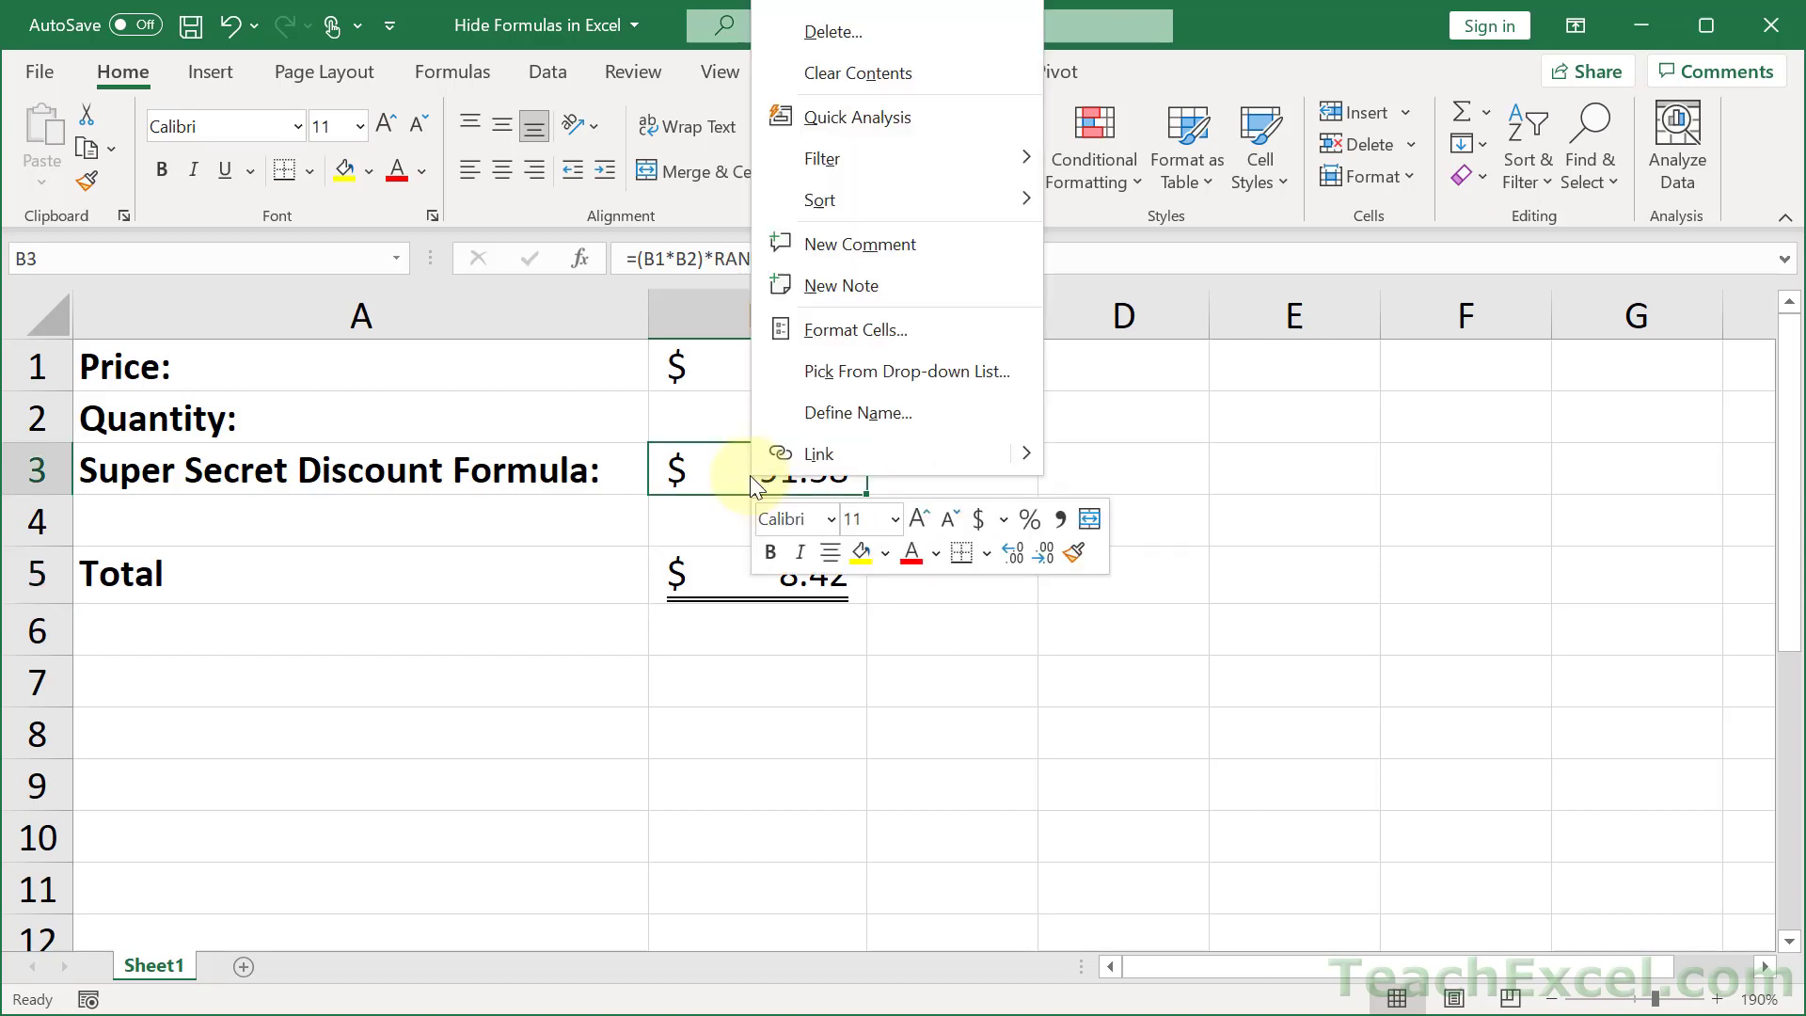
left_click(894, 335)
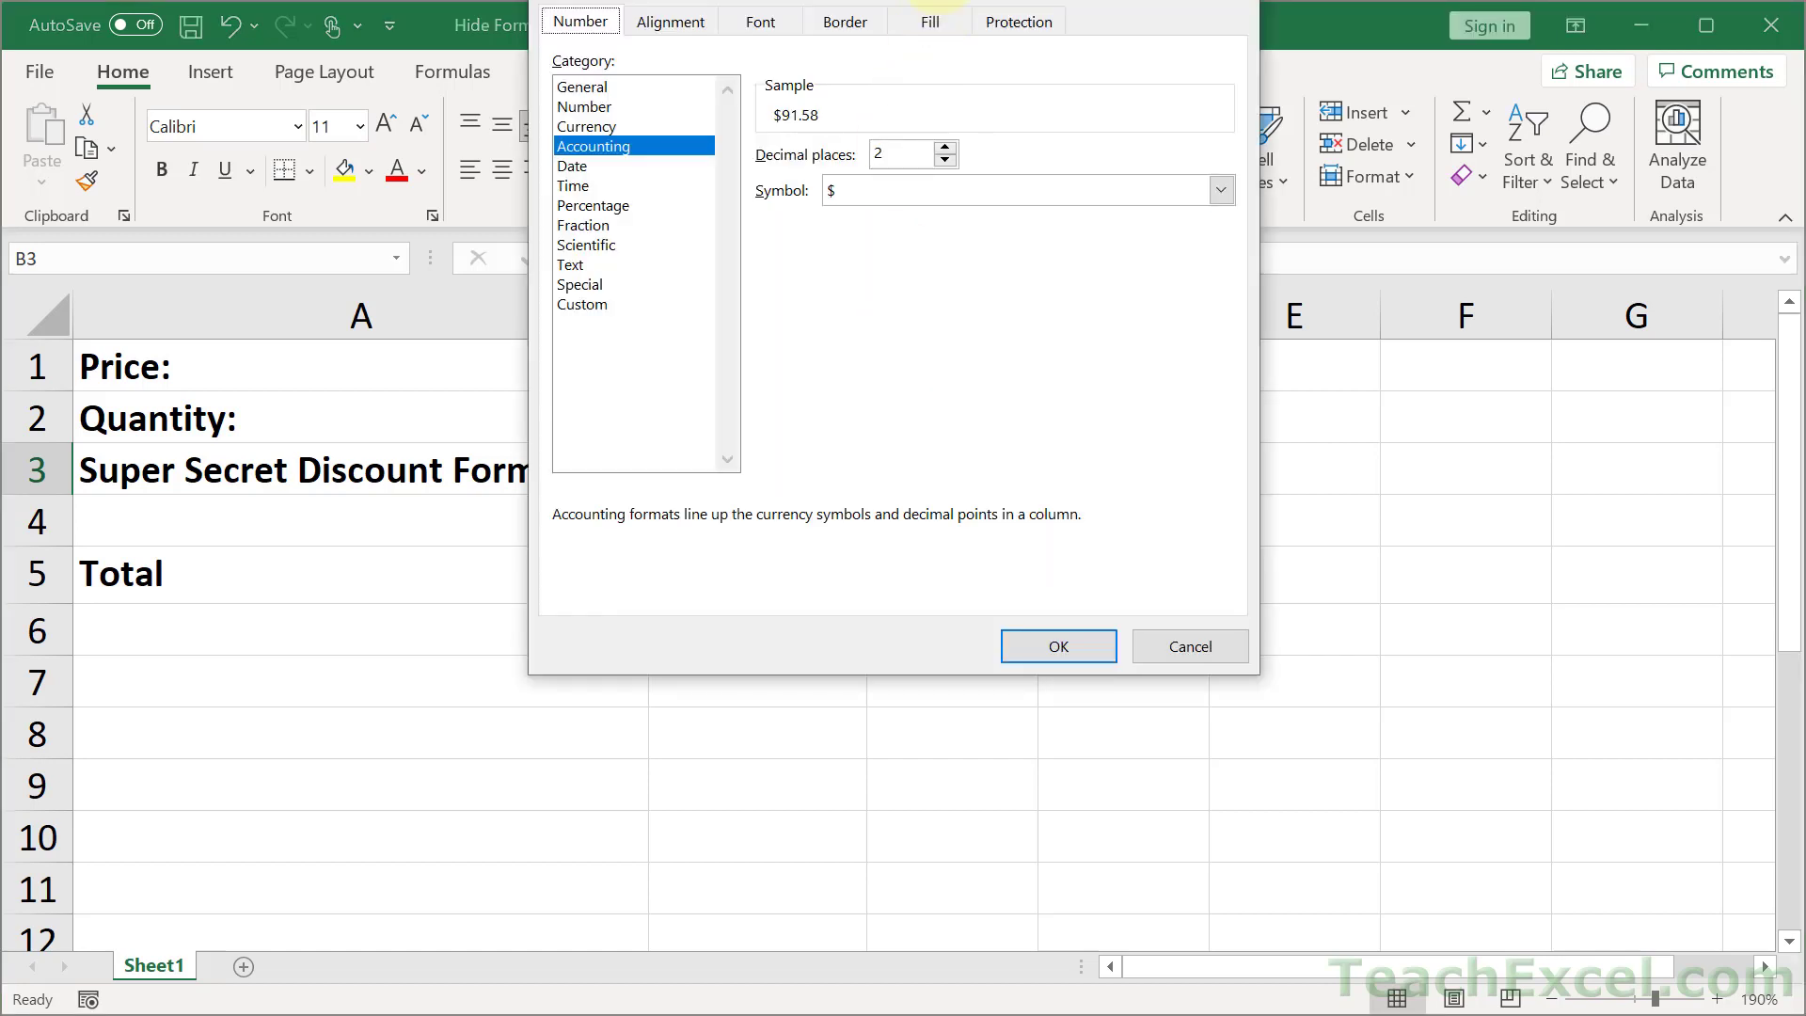
left_click_drag(928, 42, 928, 126)
left_click(1027, 180)
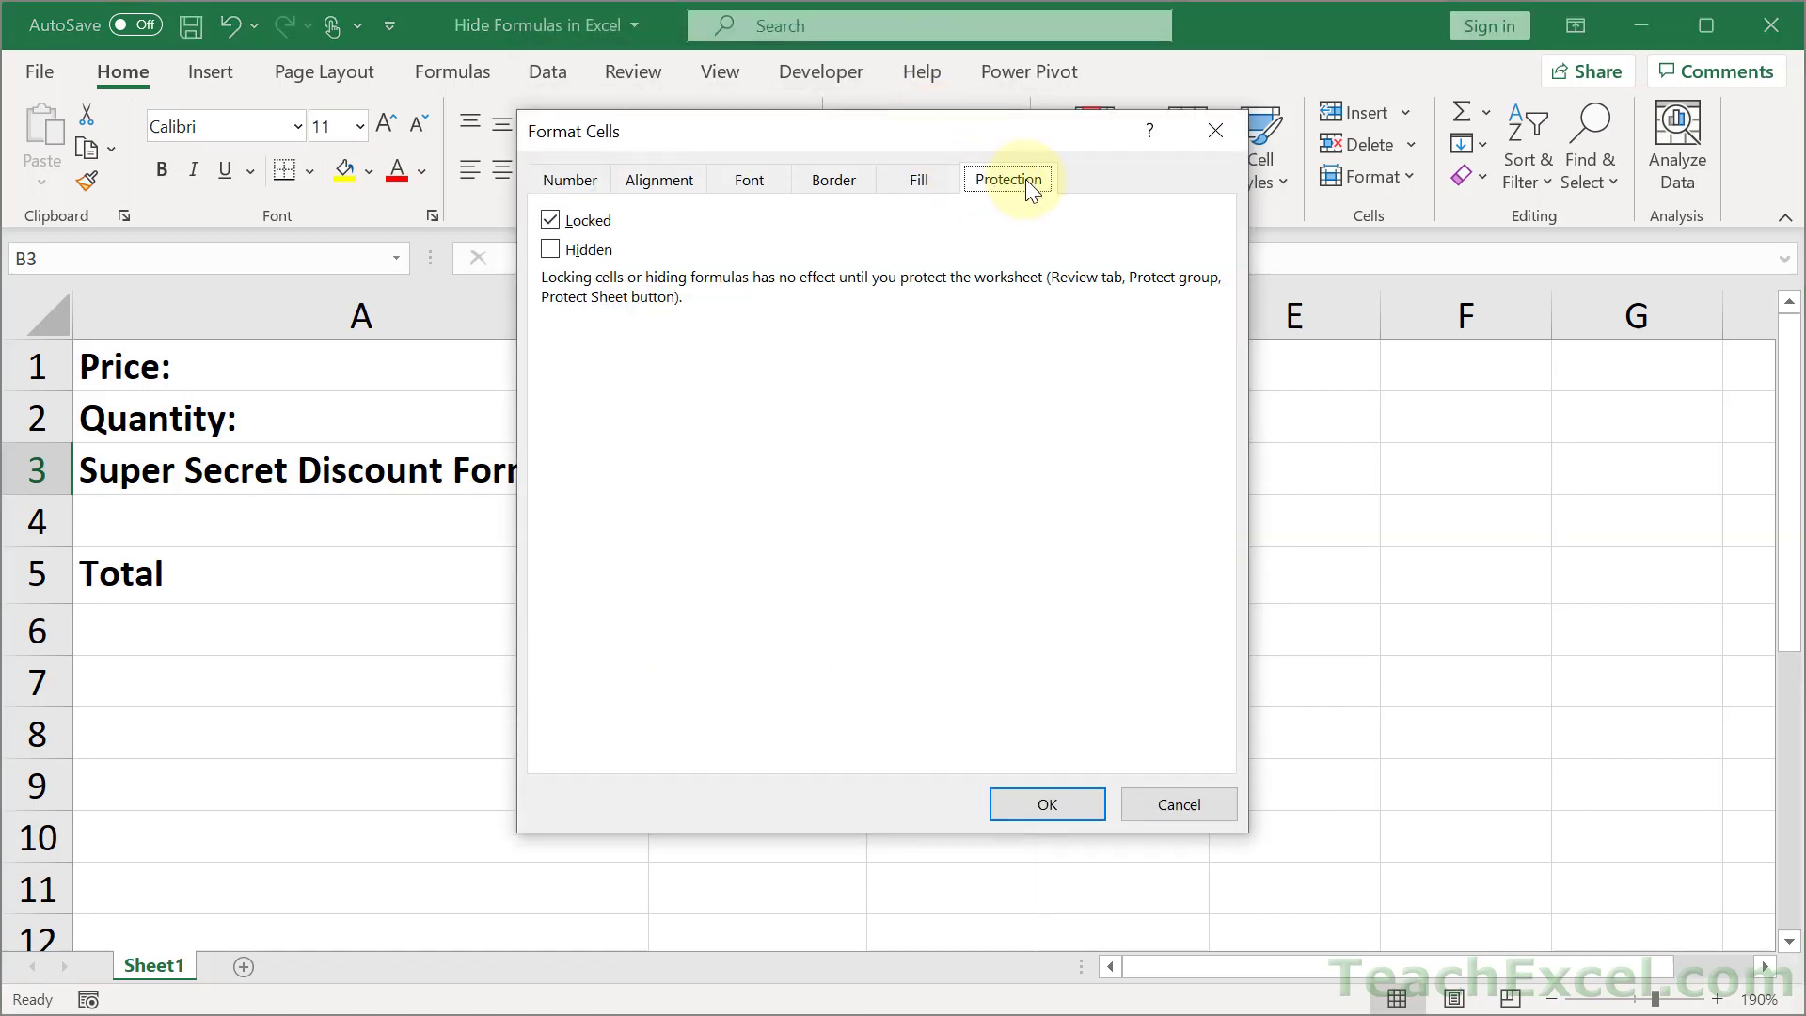
left_click(553, 250)
left_click(1045, 804)
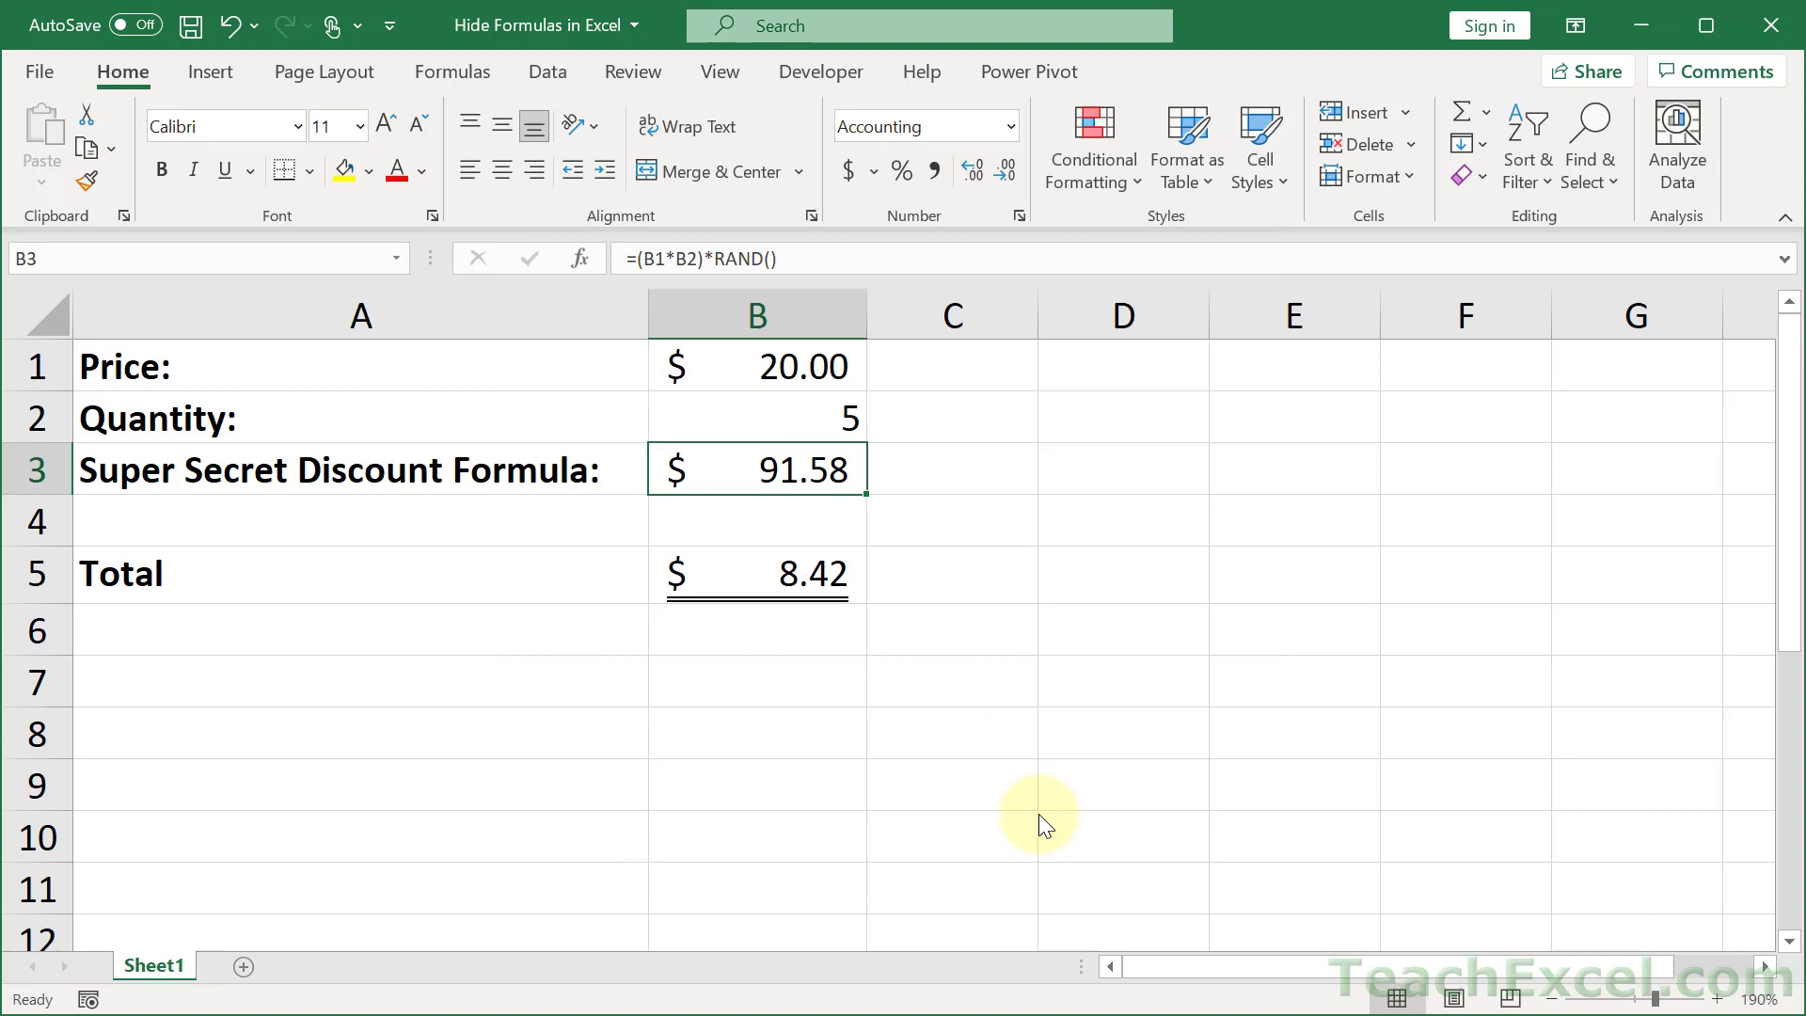
- Protect Sheet1 with no password and the default locked/unlocked cell selection options
left_click(626, 75)
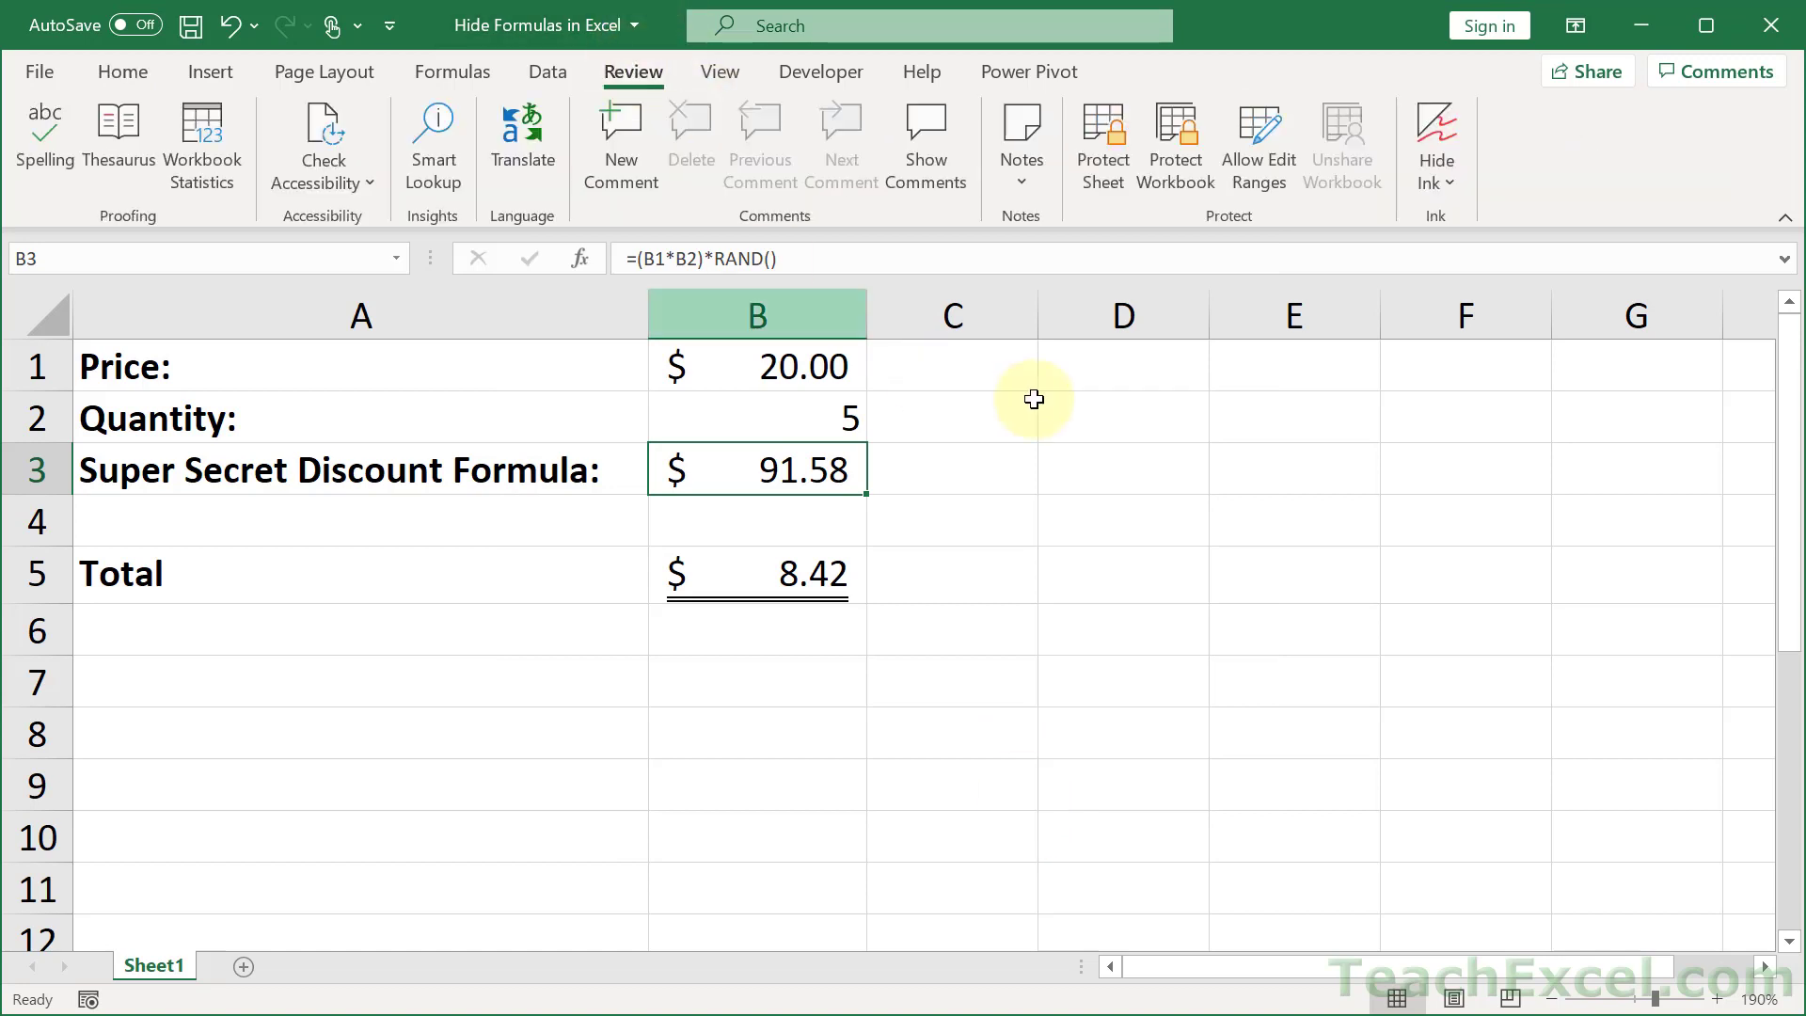
left_click(1114, 179)
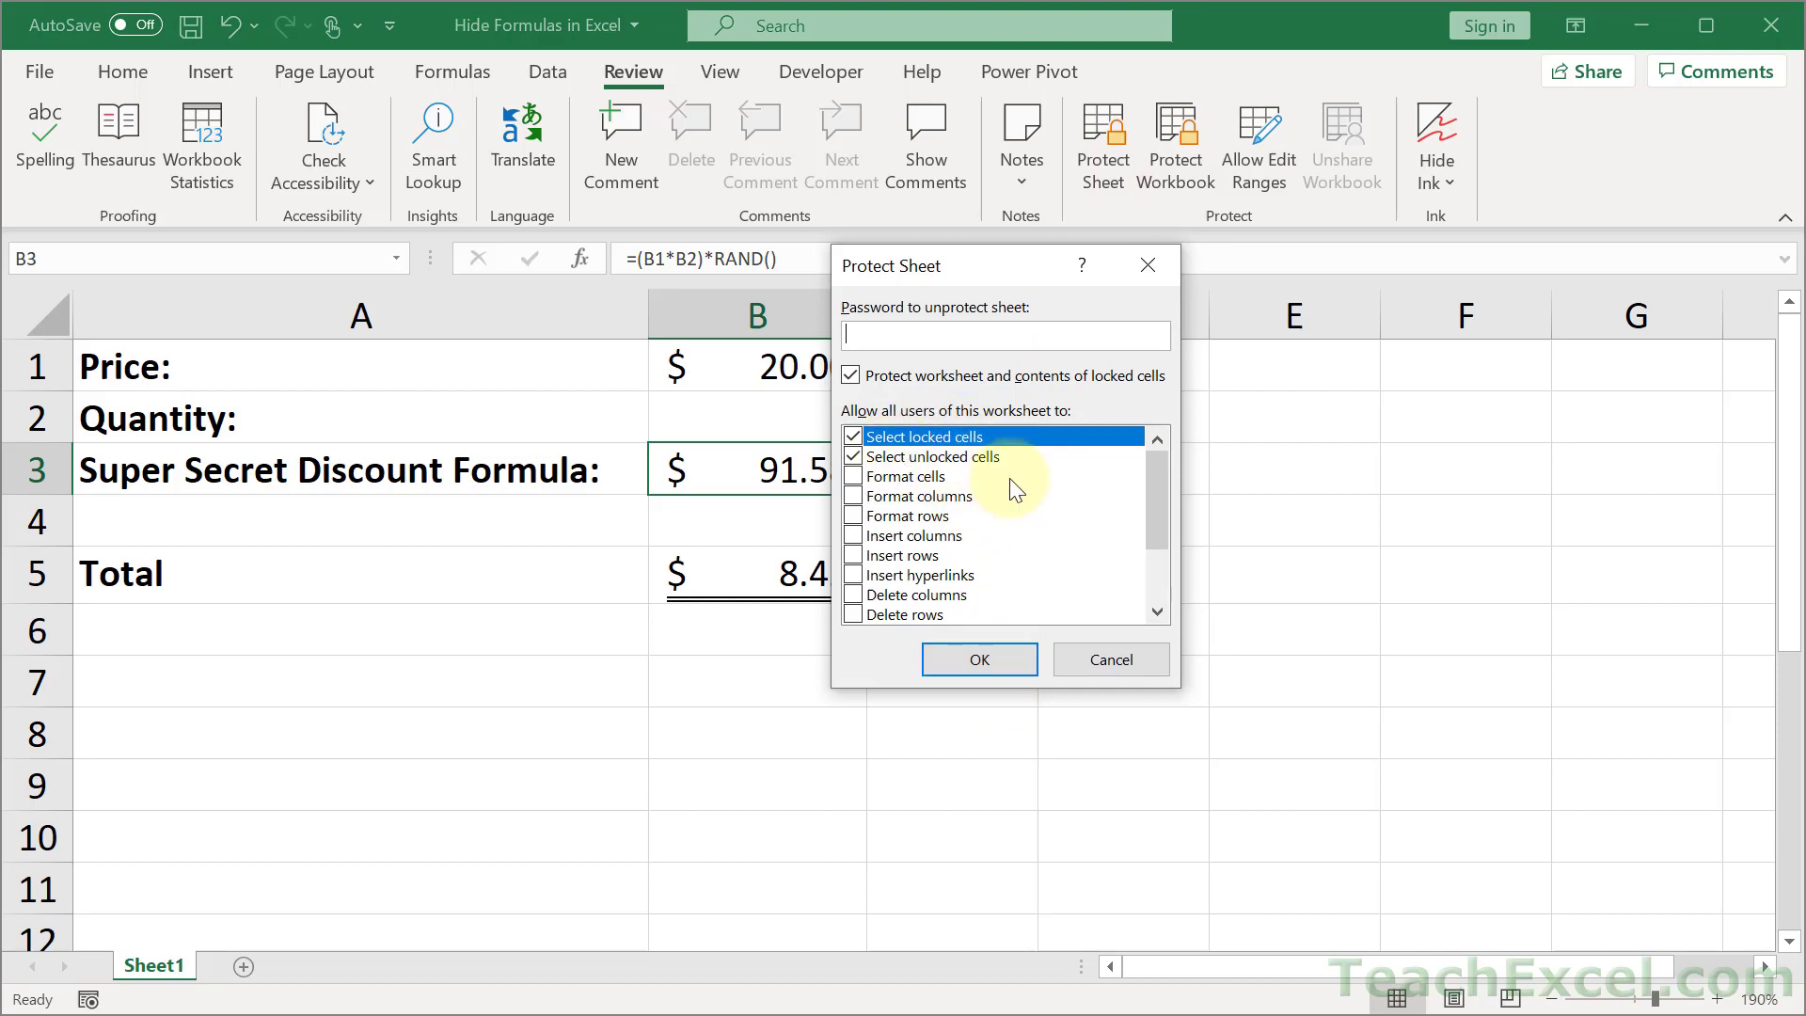
left_click(991, 658)
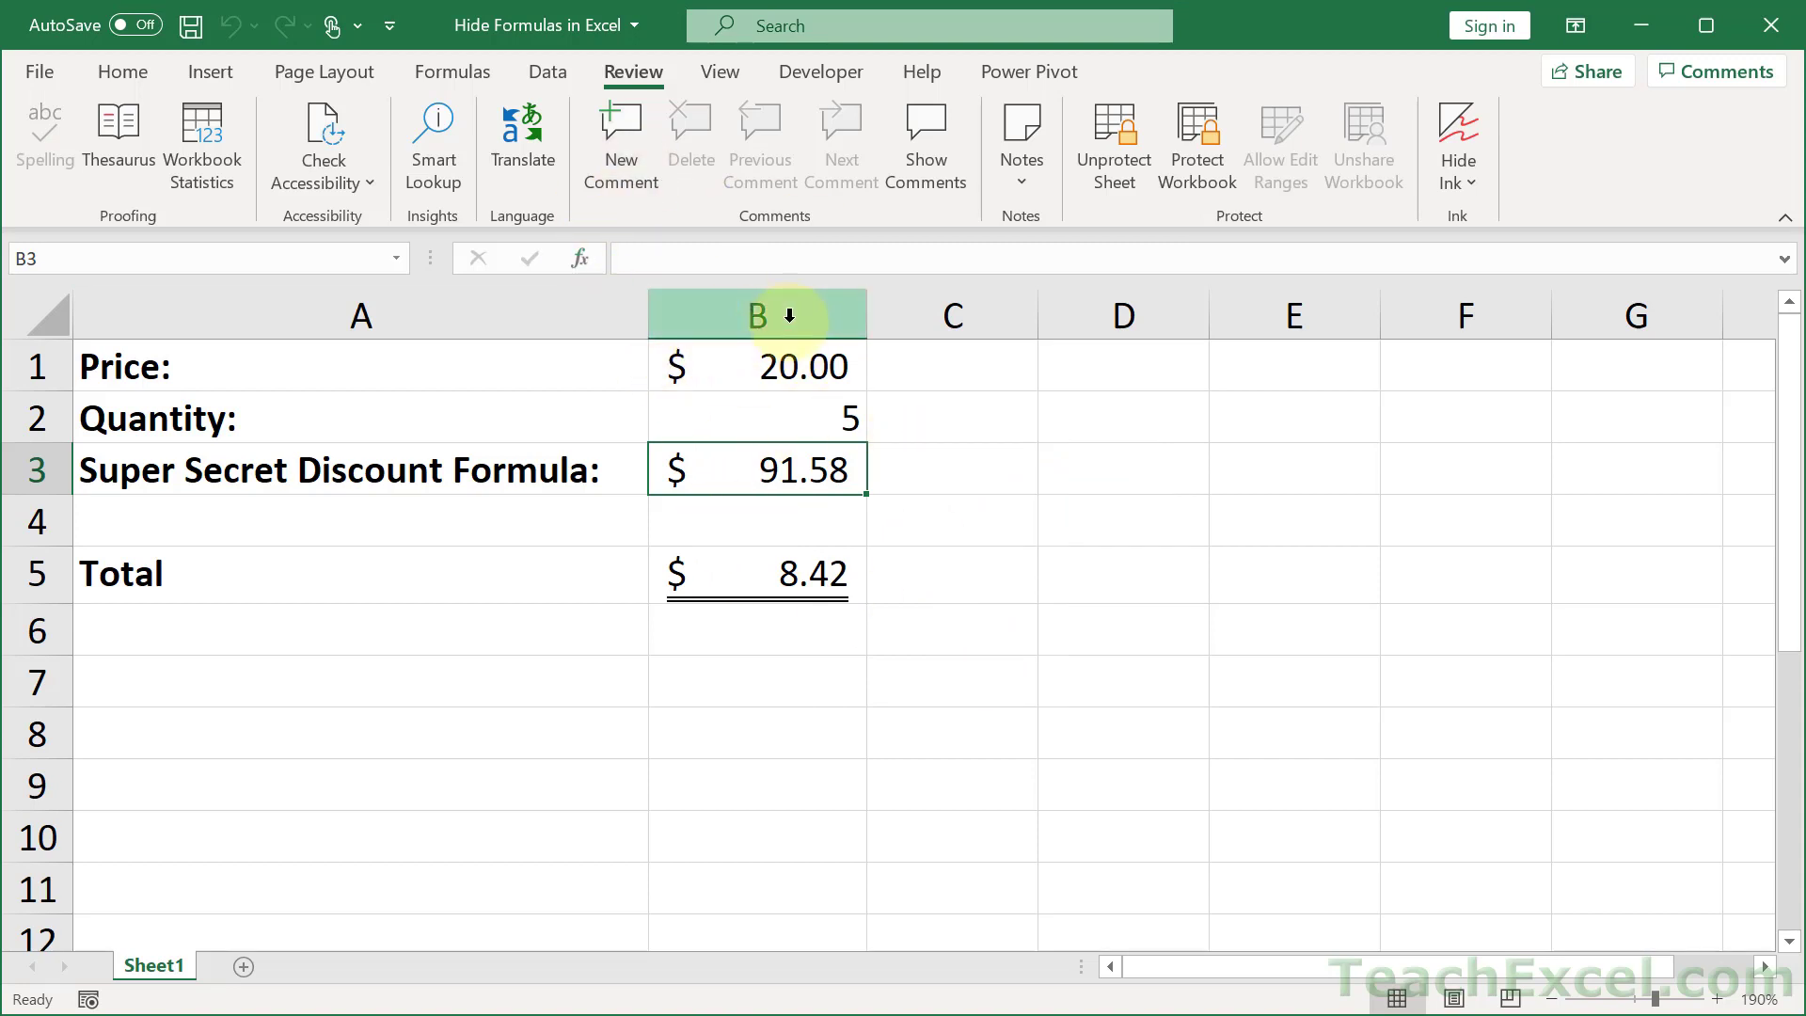
- Compare the formula bar for B1, B2, B5 and B3, confirming B3's formula is hidden
left_click(751, 382)
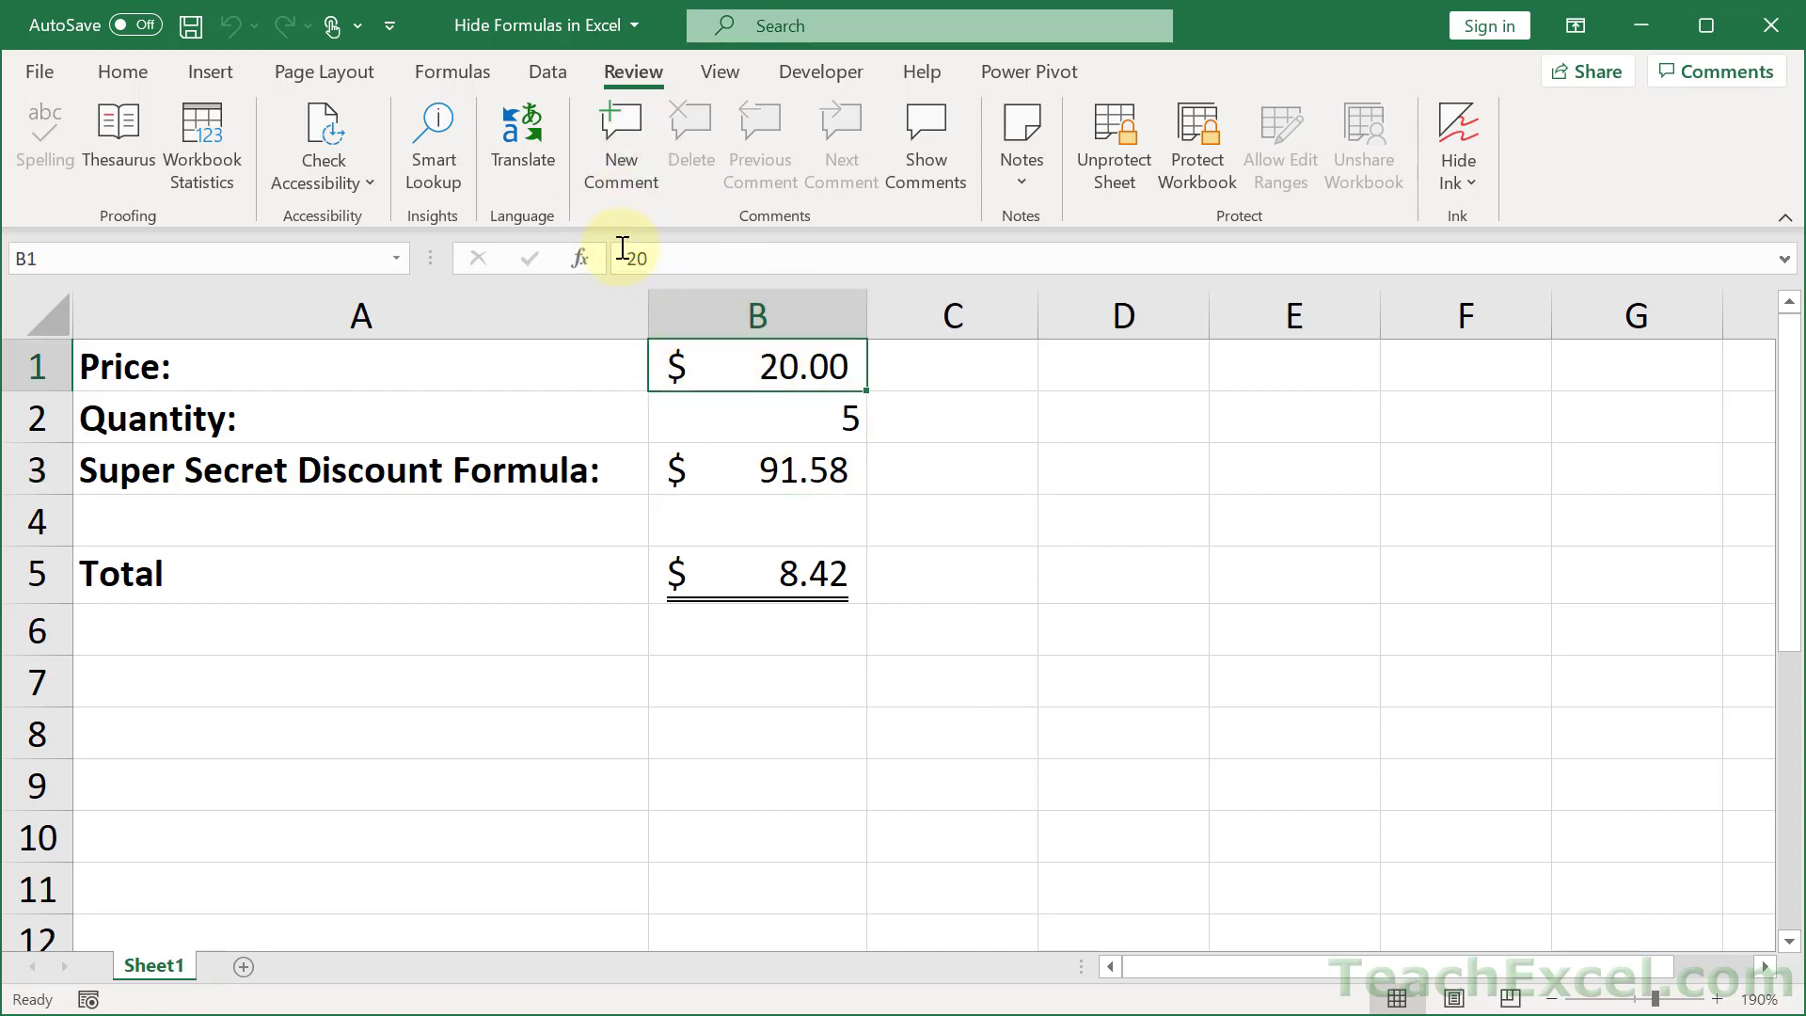
left_click(697, 412)
left_click(737, 569)
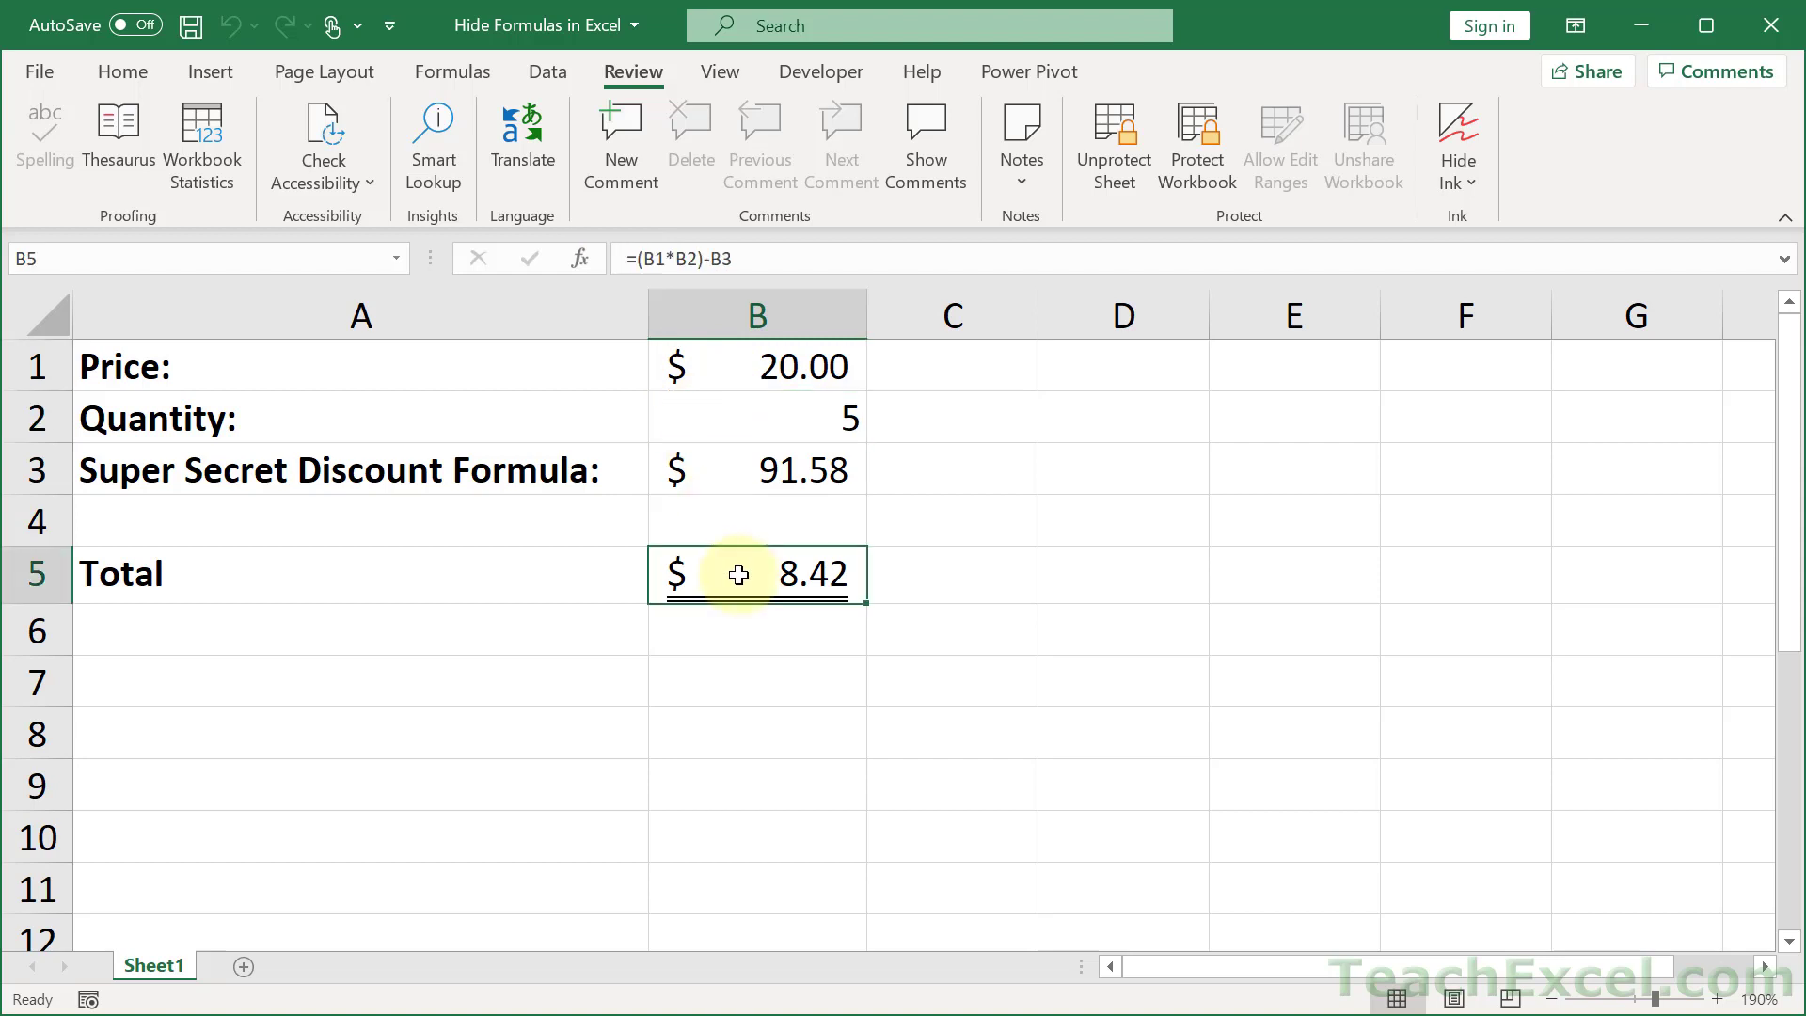
left_click(737, 460)
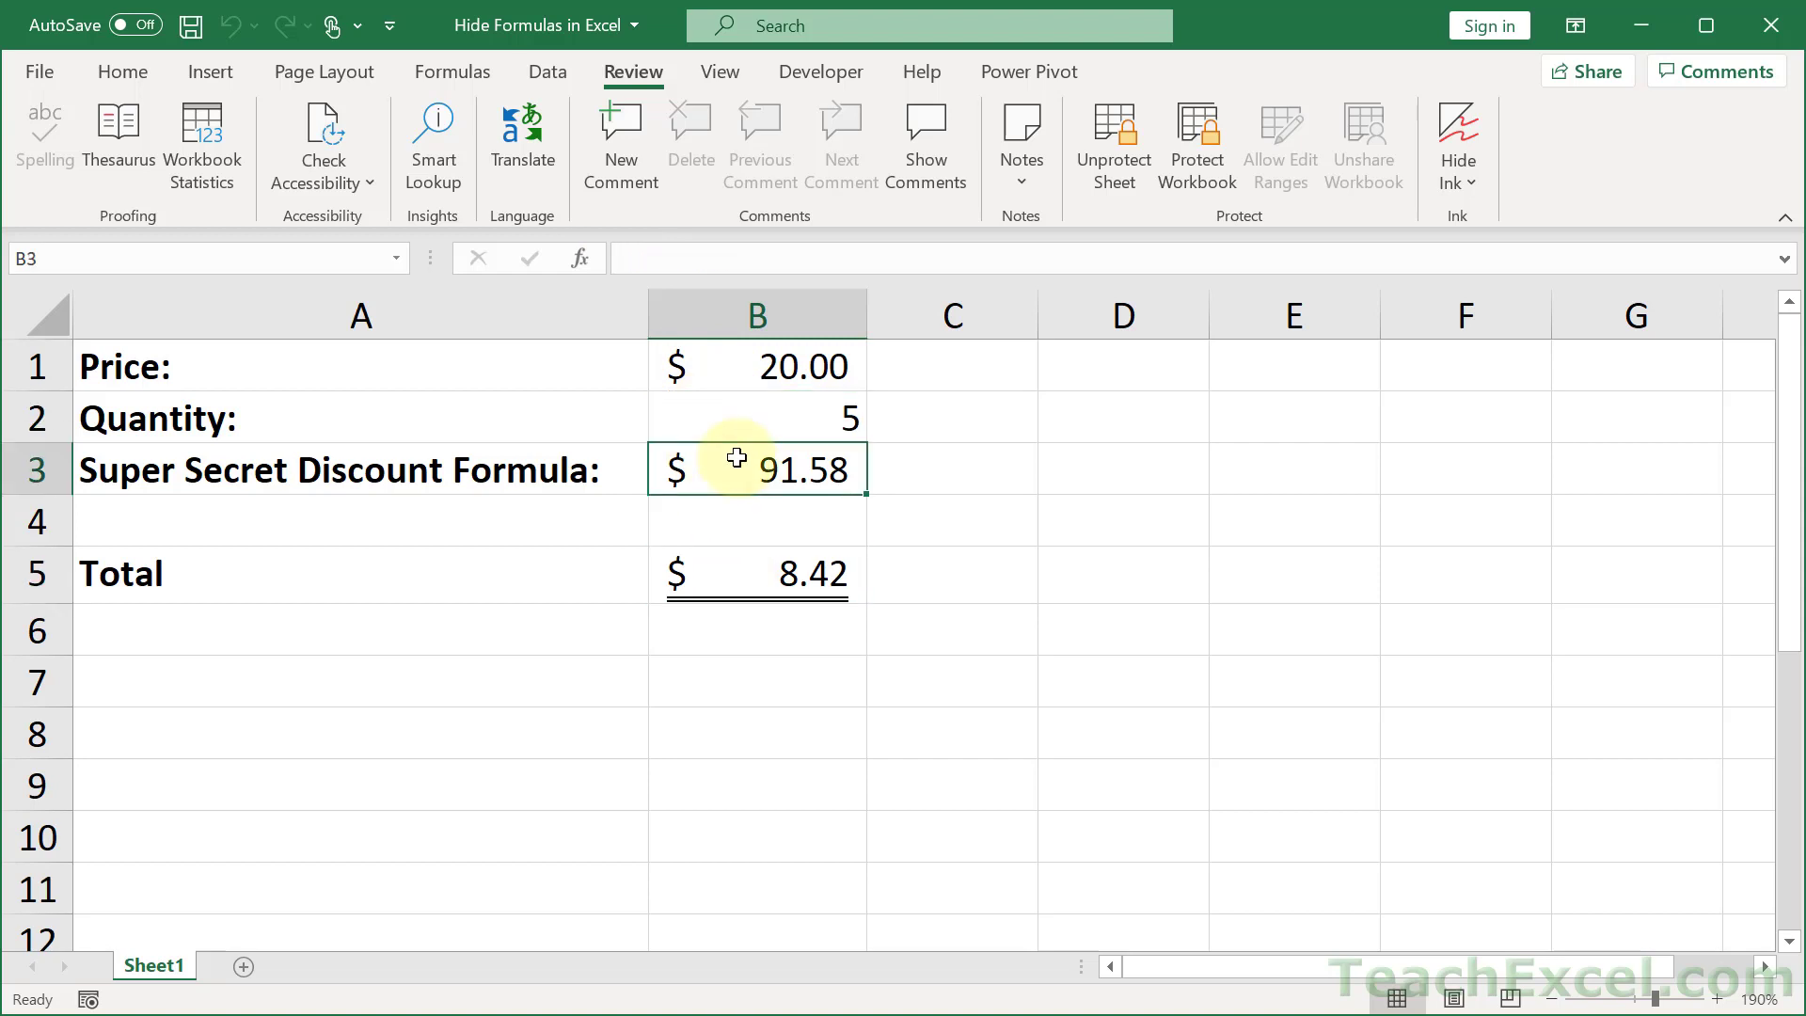
- Attempt to edit B3, then move aside and dismiss the protected-sheet warning
double_click(737, 458)
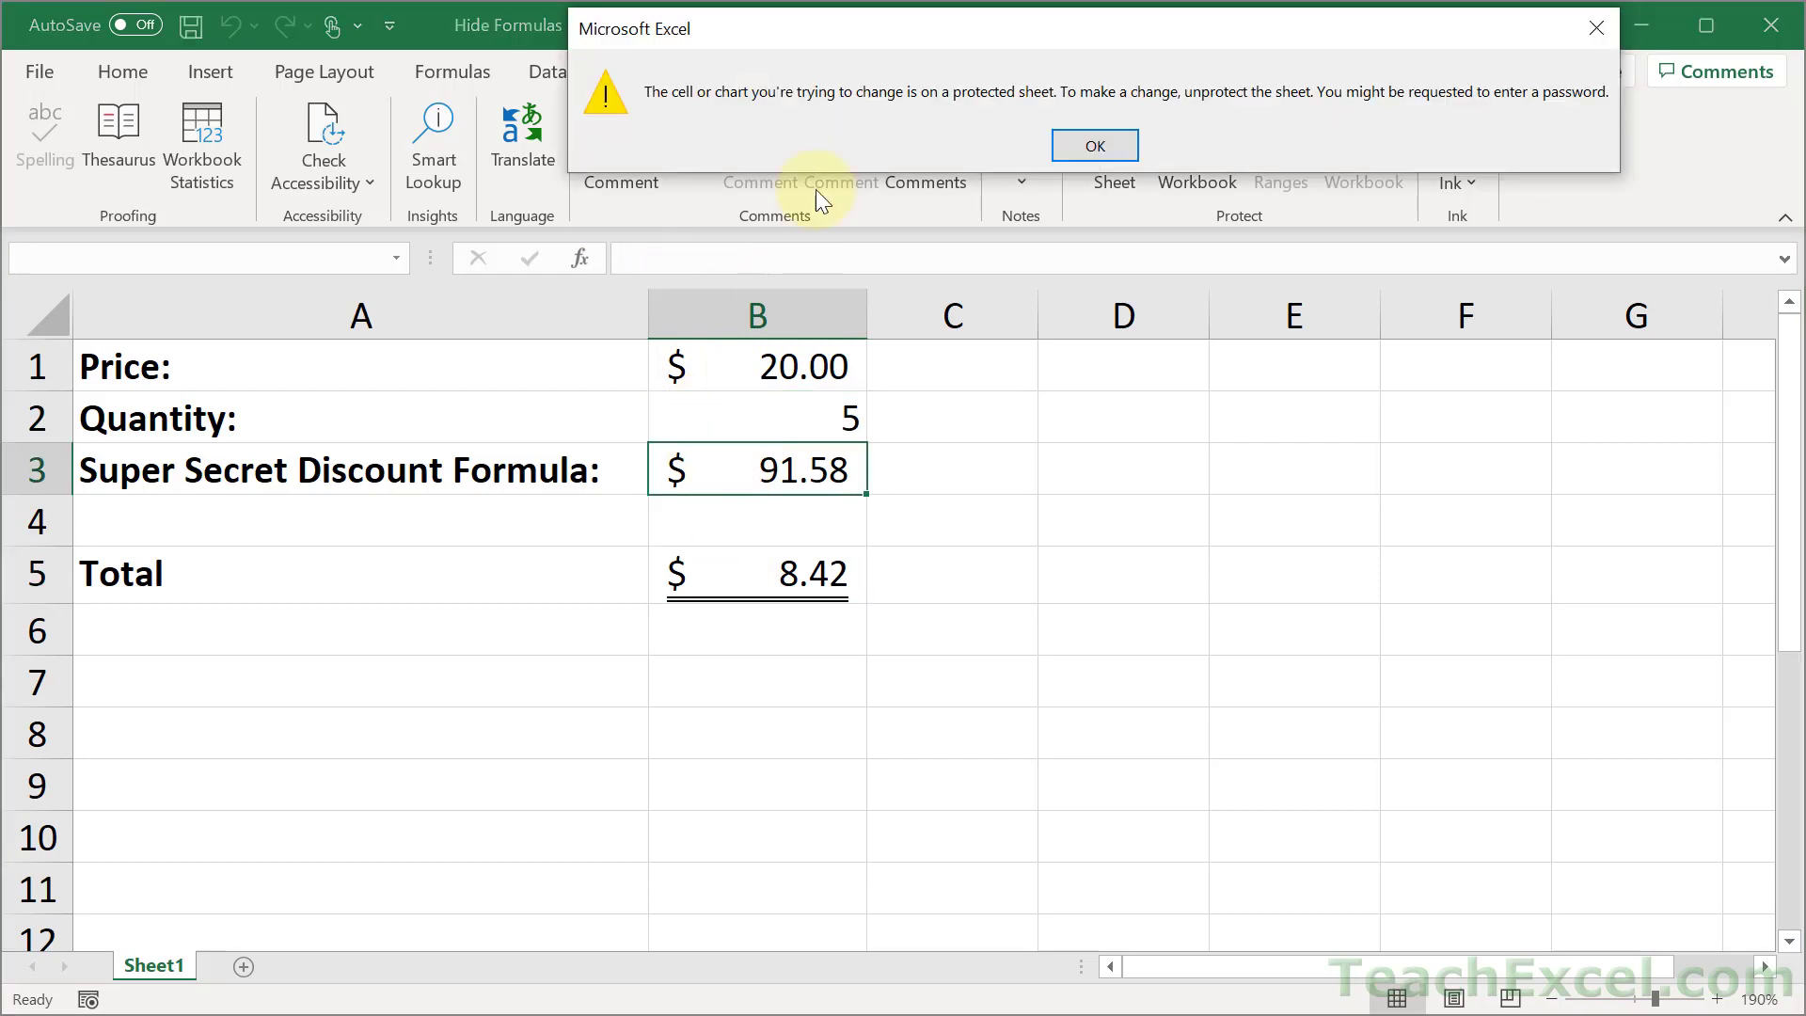
left_click_drag(905, 65, 889, 292)
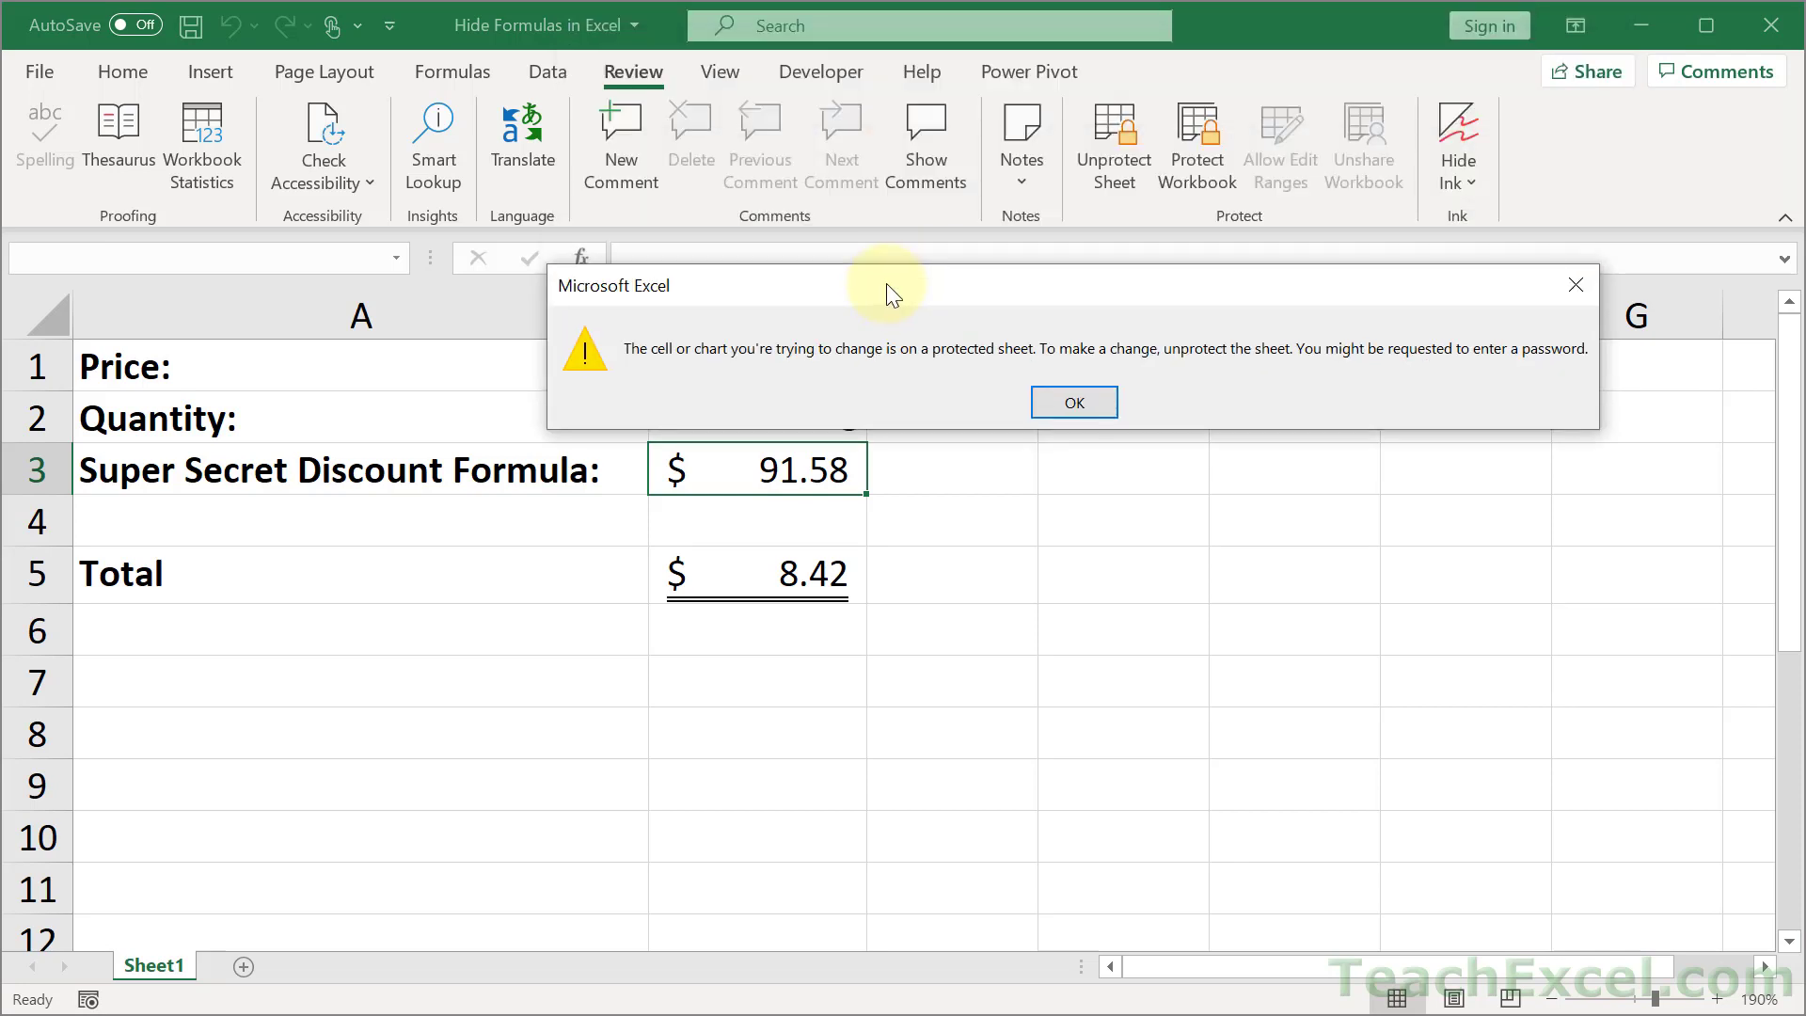
left_click(1076, 403)
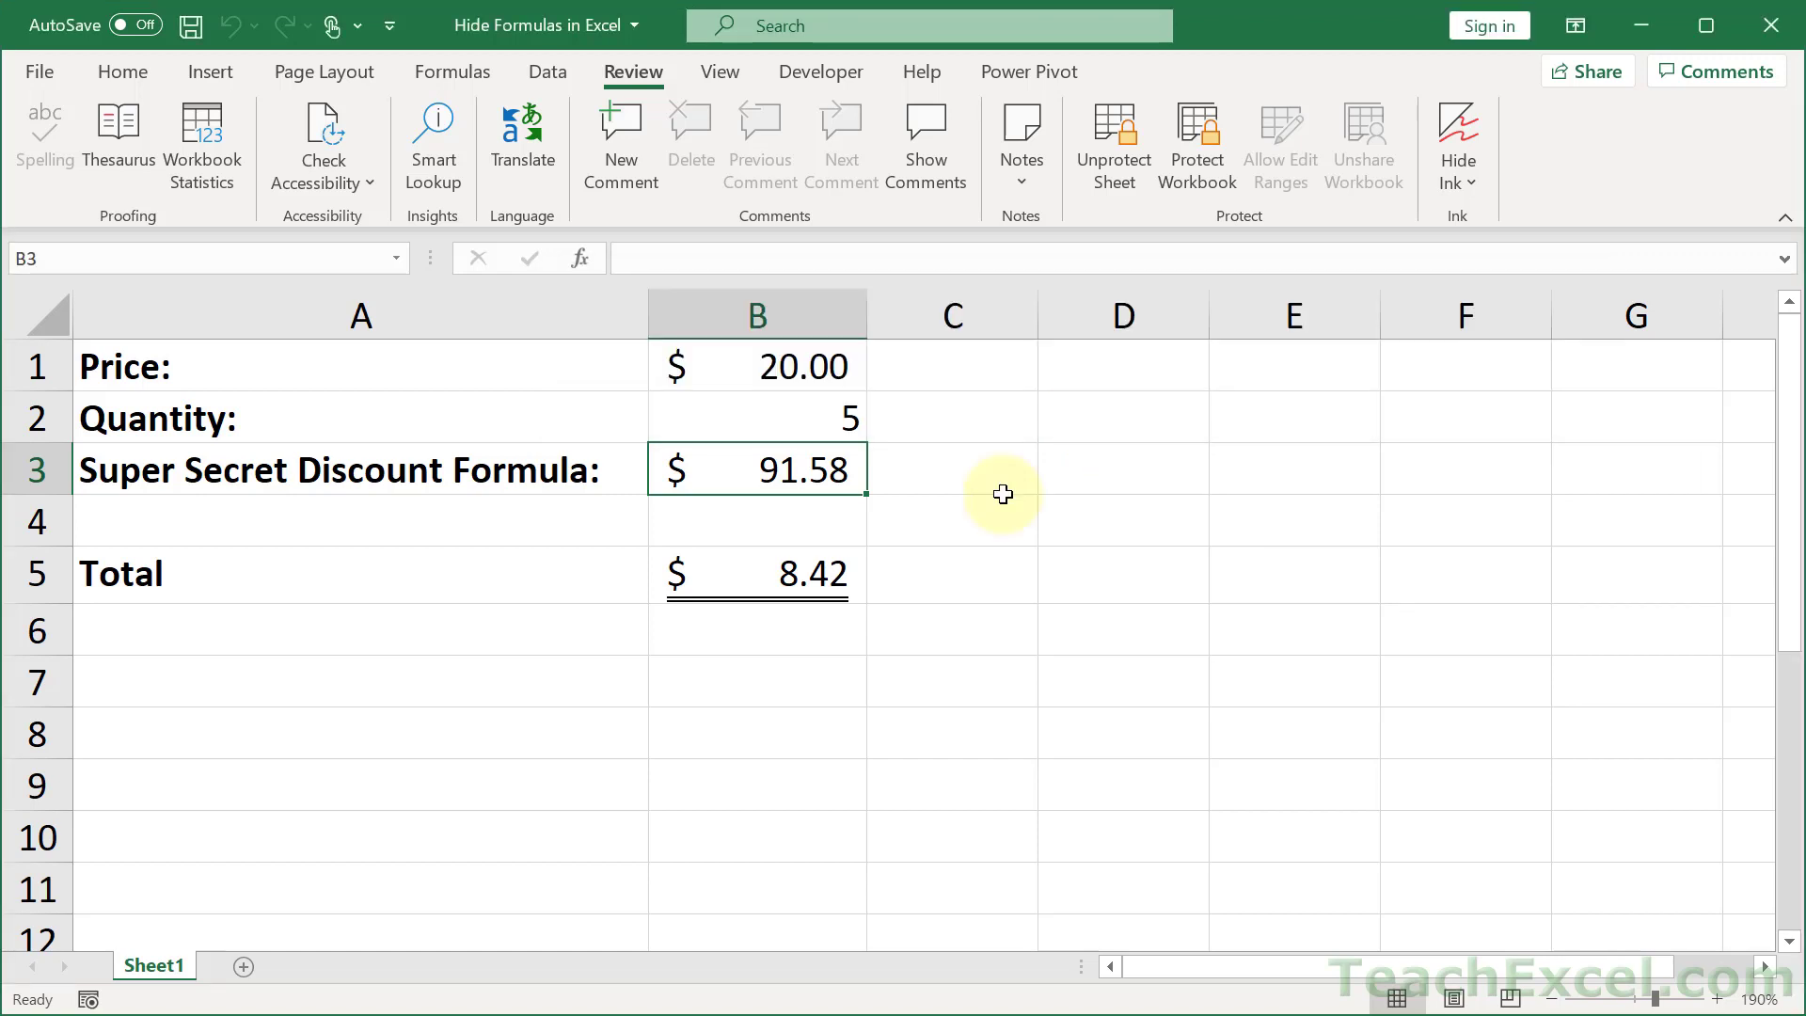
- Remove Sheet1's protection so B3 shows =(B1*B2)*RAND() again
left_click(1116, 155)
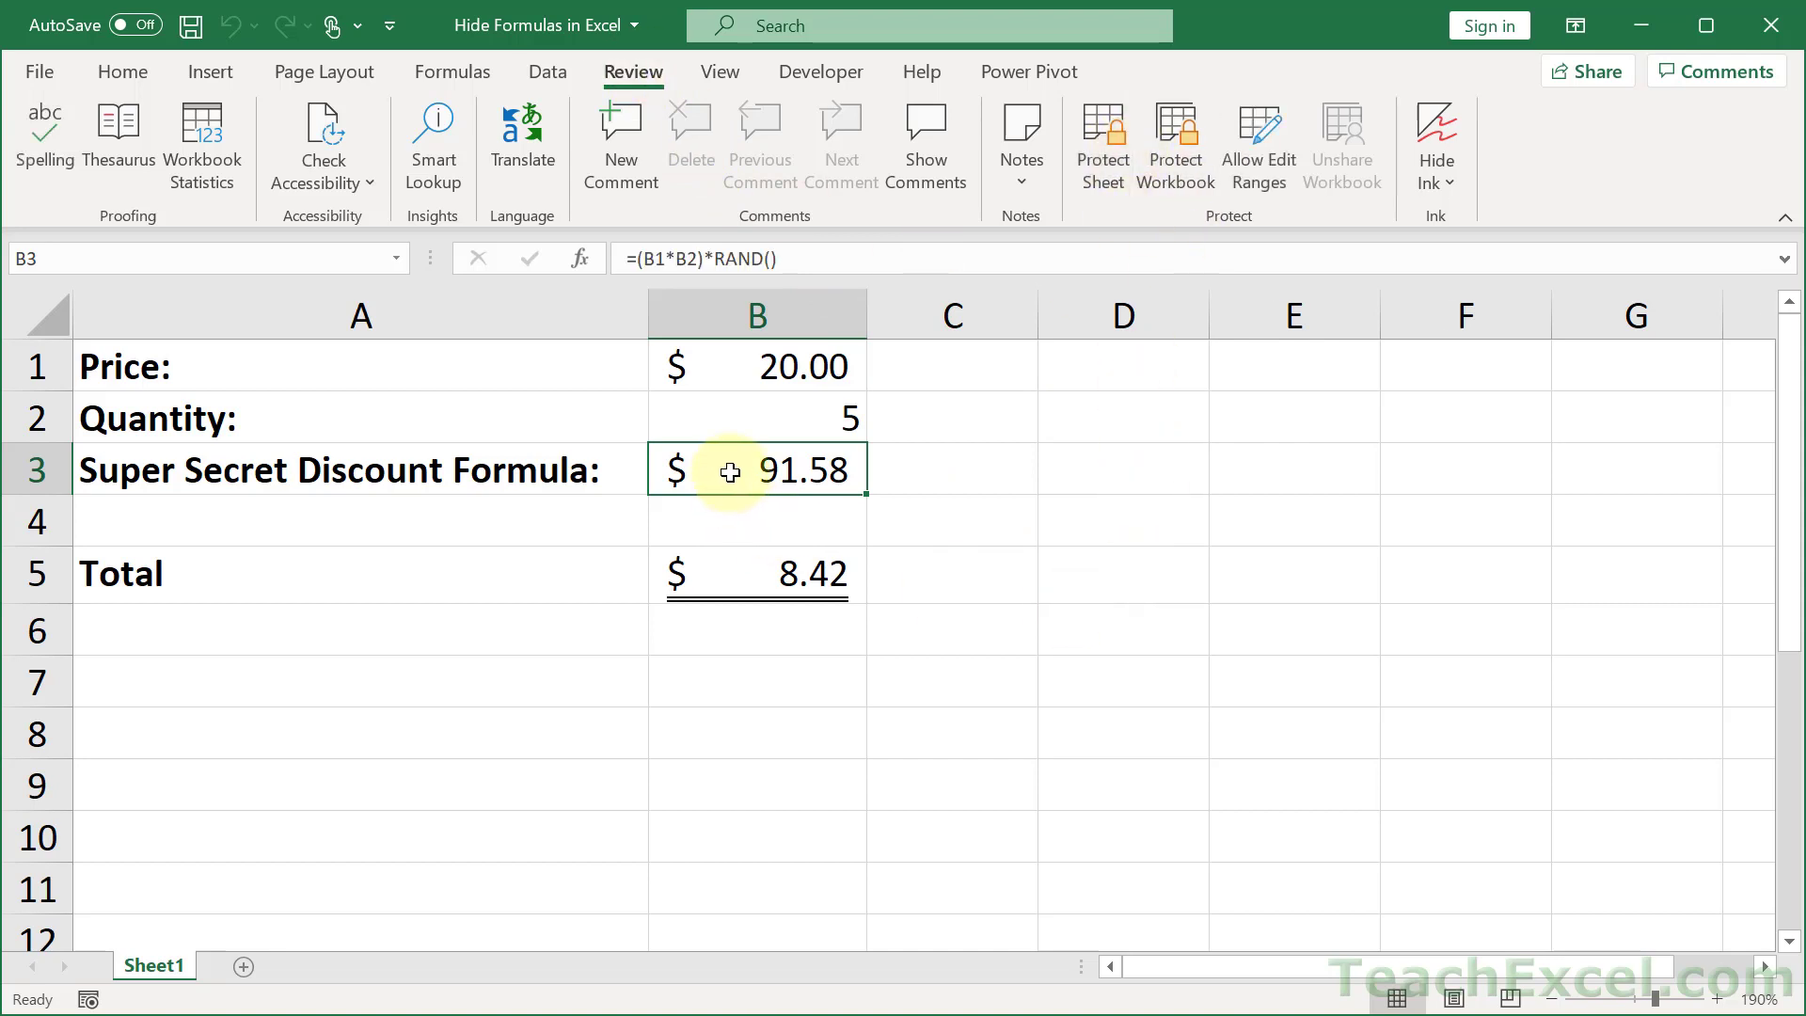